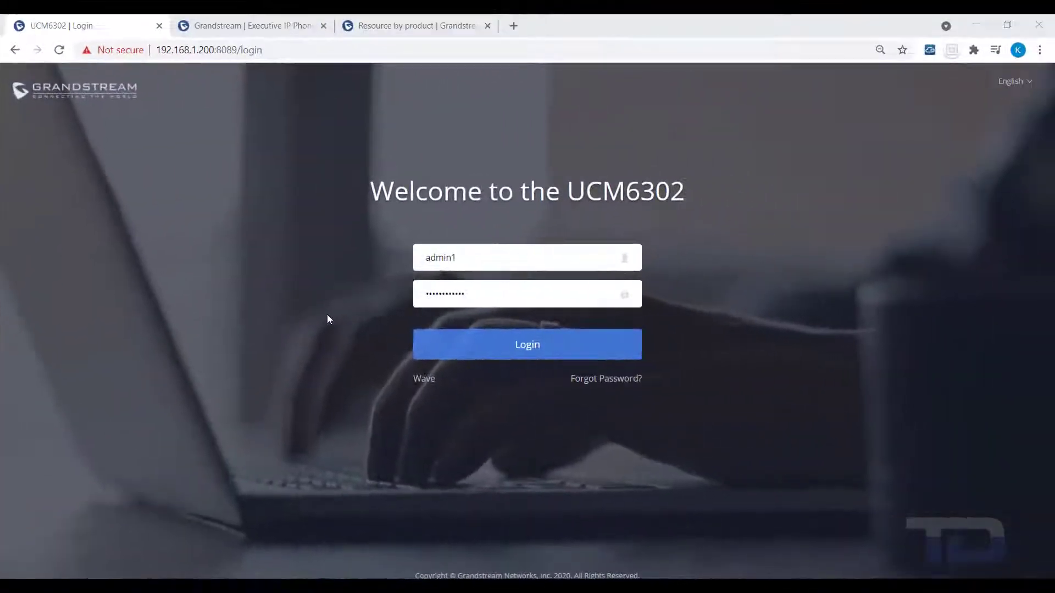
- Log in and reach the Inbound Routes page with the Trunks dropdown showing MyTrunk
{"action": "left_click", "coordinate": [522, 346]}
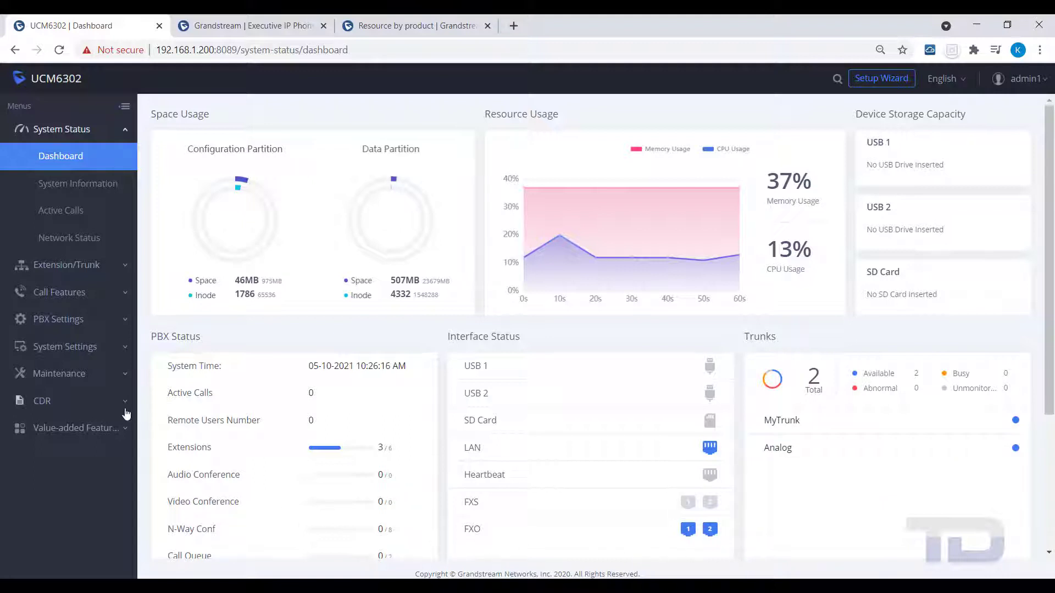
{"action": "left_click", "coordinate": [51, 271]}
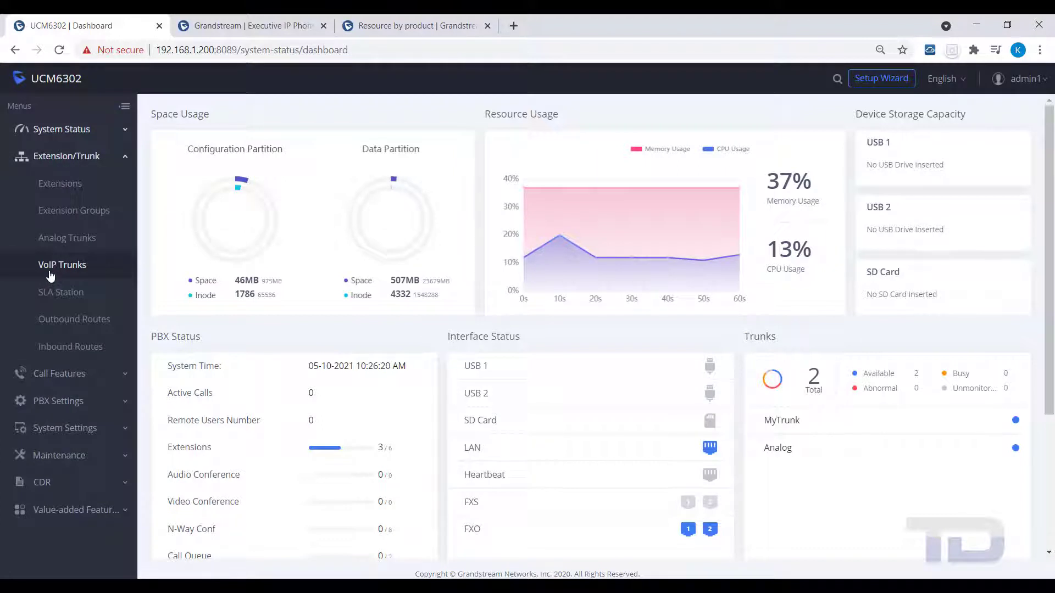
{"action": "left_click", "coordinate": [58, 350]}
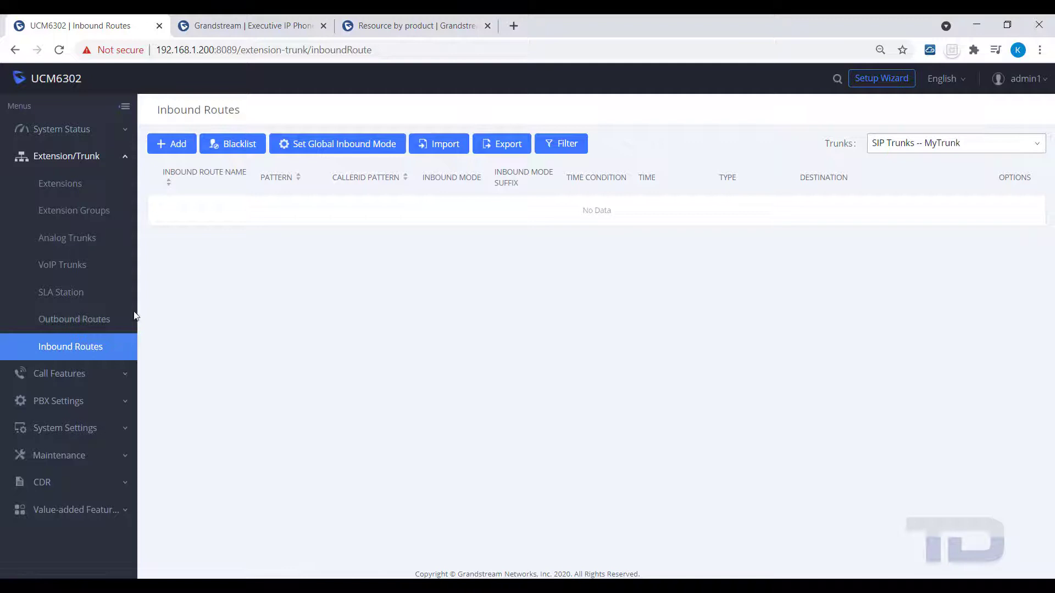
{"action": "left_click", "coordinate": [1041, 145]}
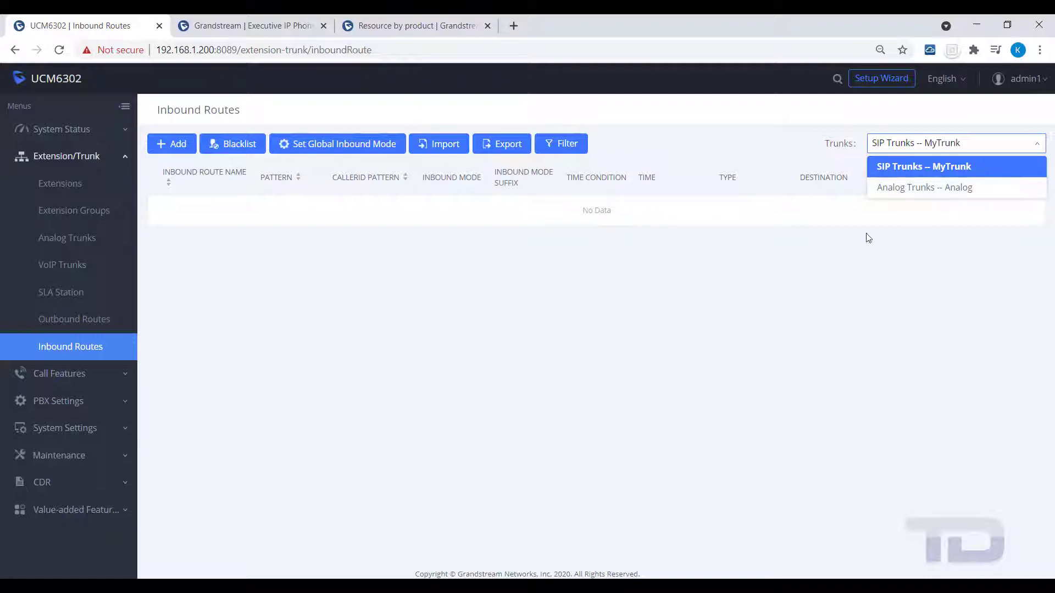
{"action": "left_click", "coordinate": [160, 151]}
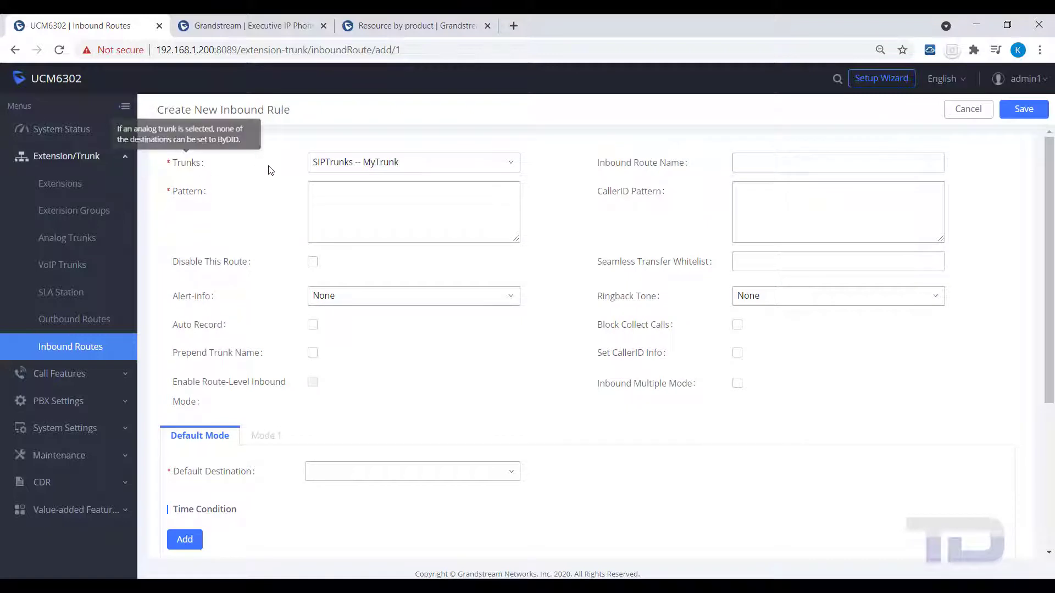
{"action": "left_click", "coordinate": [513, 165]}
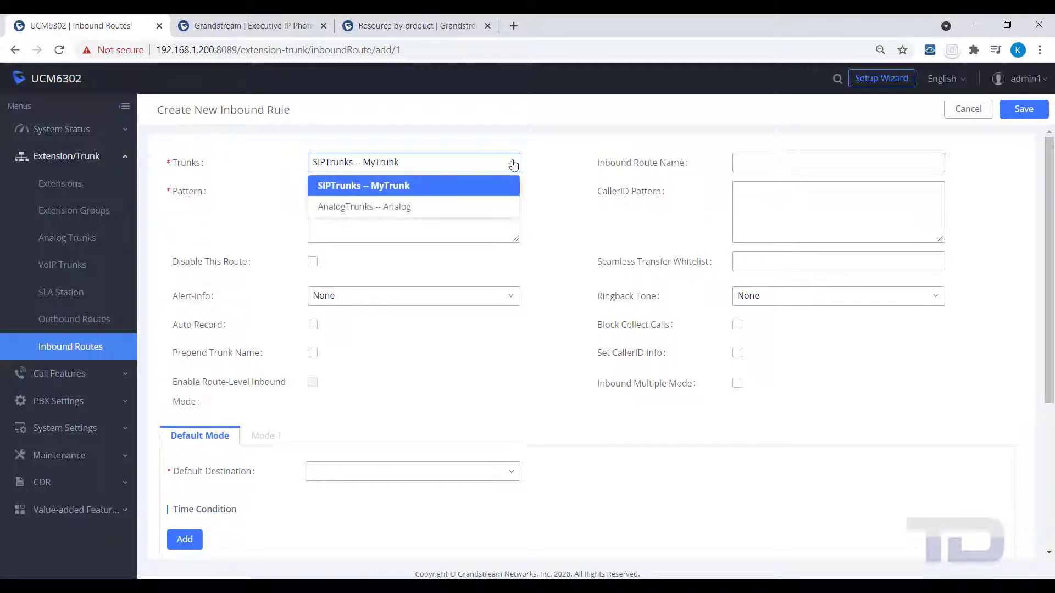
{"action": "left_click", "coordinate": [513, 165]}
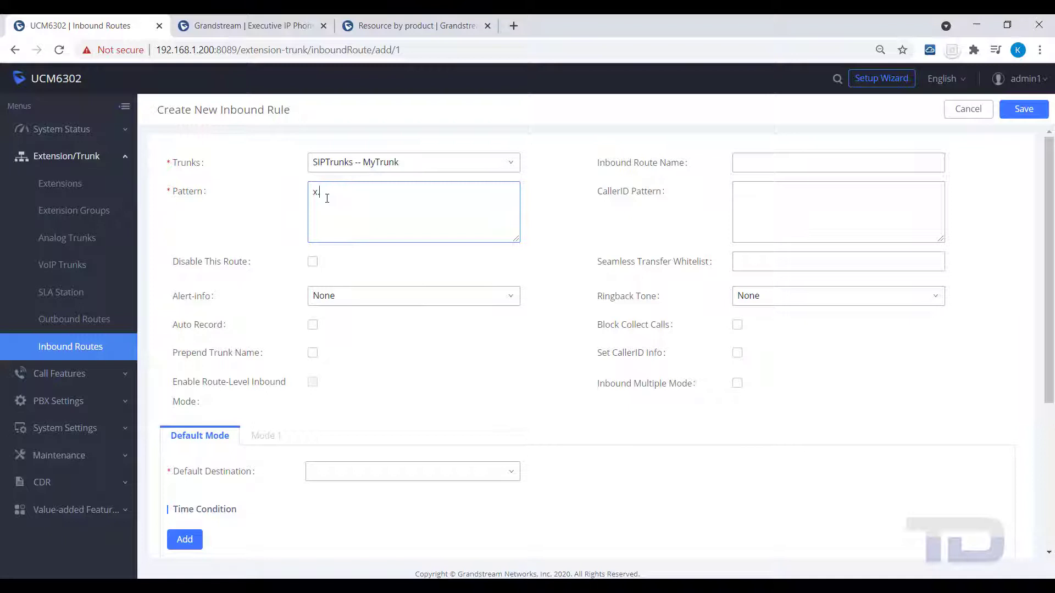
{"action": "key", "text": "BackSpace"}
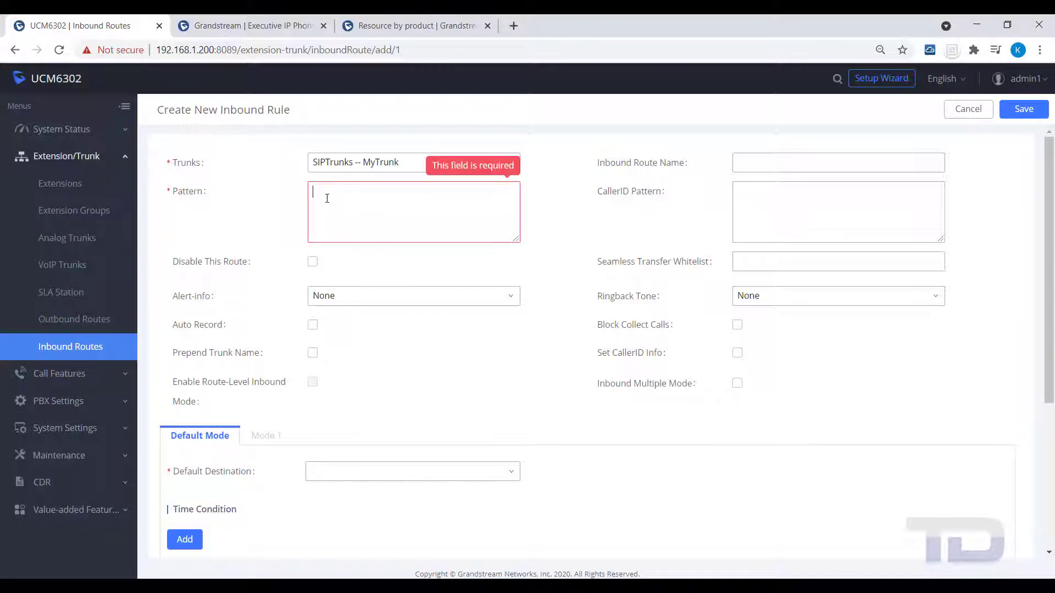
{"action": "type", "text": "3452"}
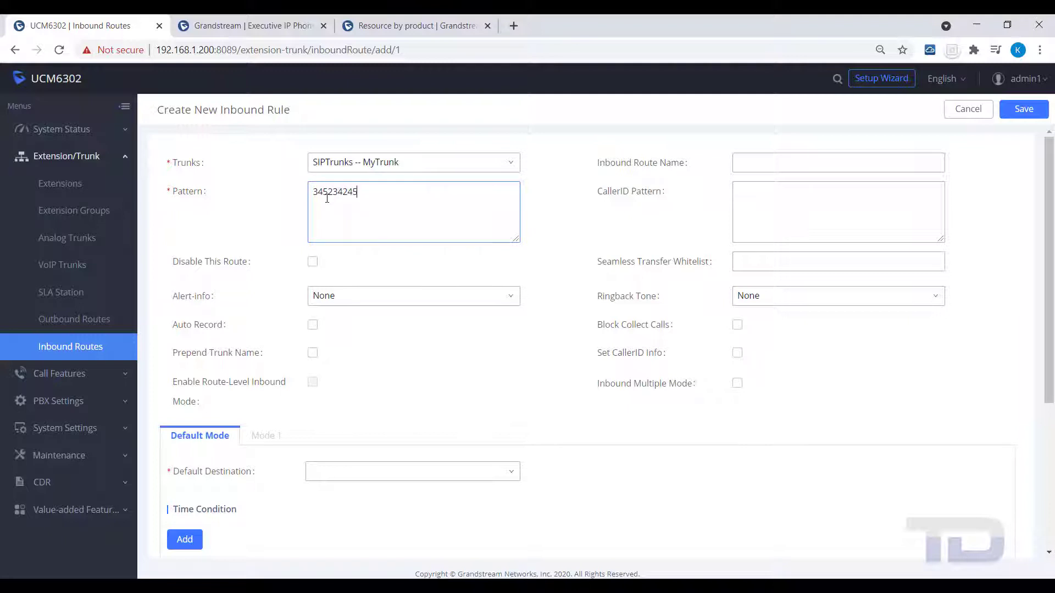
{"action": "type", "text": "342"}
- Name the route Main DID, set Default Destination to IVR -- Main, and save it
{"action": "left_click", "coordinate": [763, 165]}
{"action": "type", "text": "Ma"}
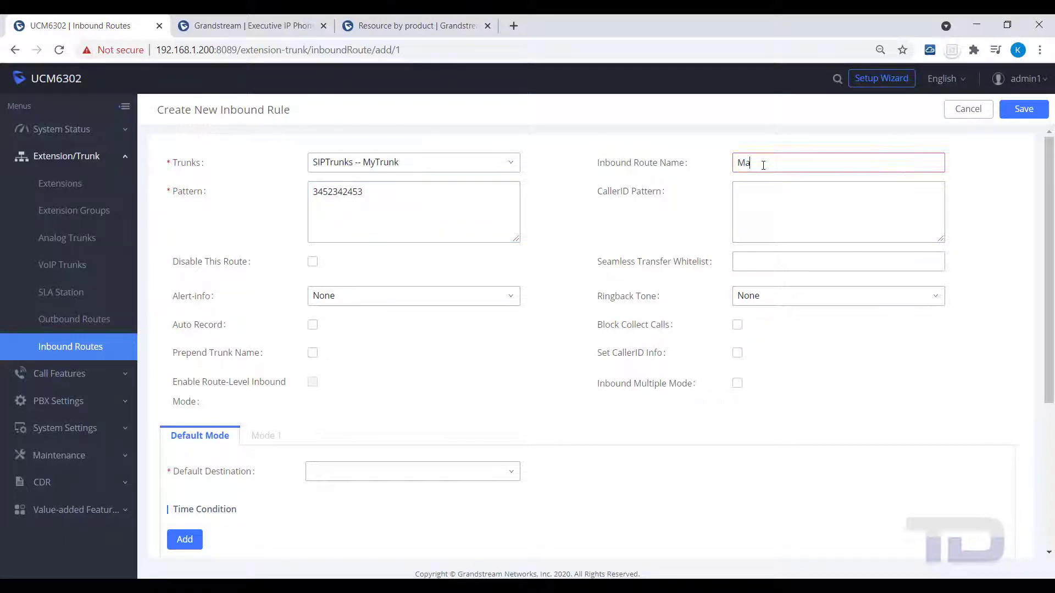
{"action": "type", "text": "in DID"}
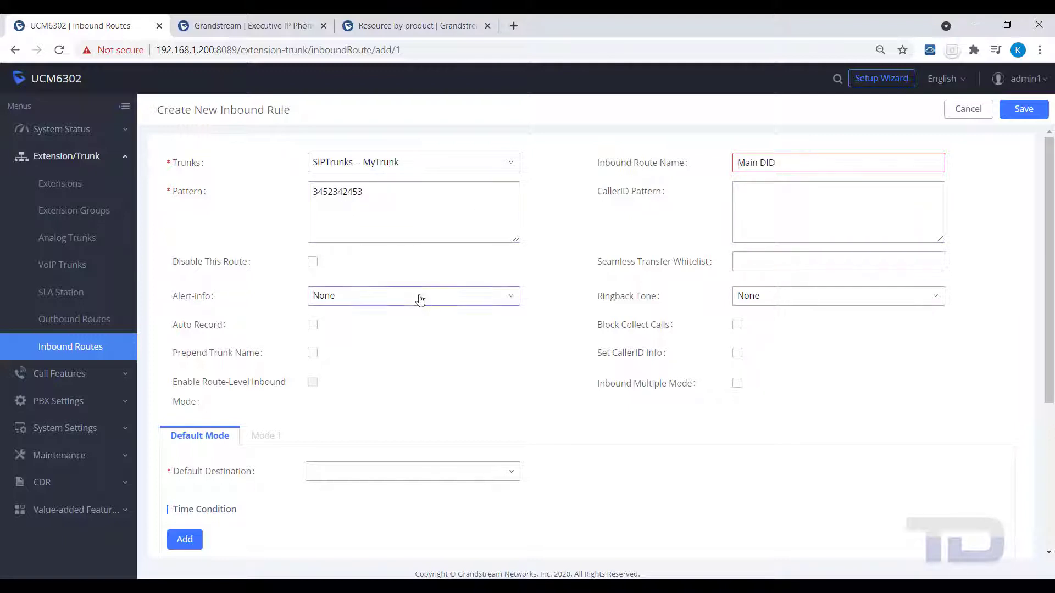
{"action": "scroll", "coordinate": [415, 325], "scroll_direction": "down", "scroll_amount": 2}
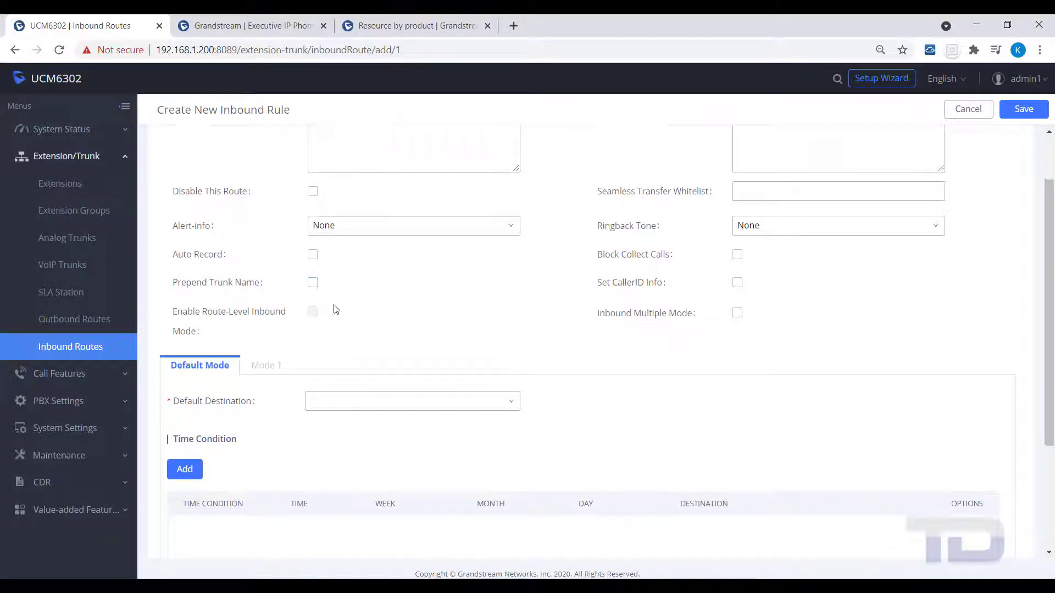
{"action": "scroll", "coordinate": [315, 301], "scroll_direction": "down", "scroll_amount": 2}
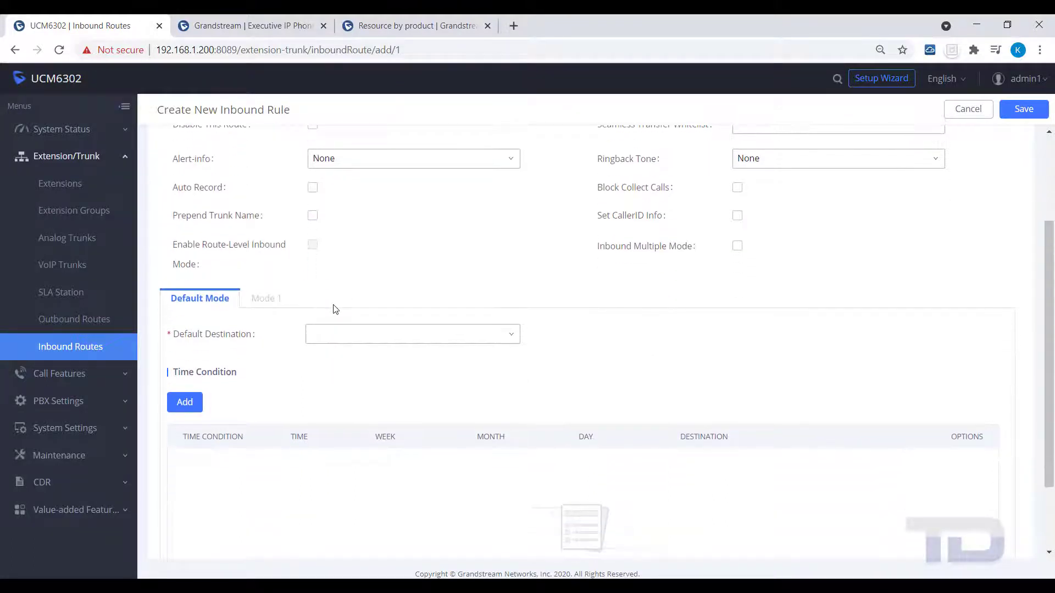
{"action": "left_click", "coordinate": [326, 337]}
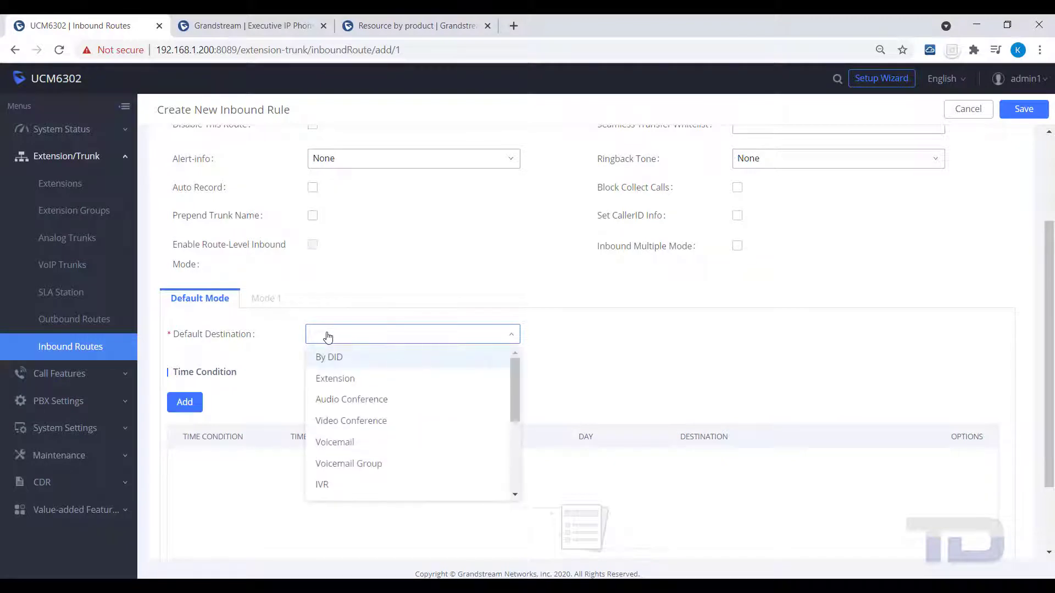
{"action": "left_click", "coordinate": [324, 485]}
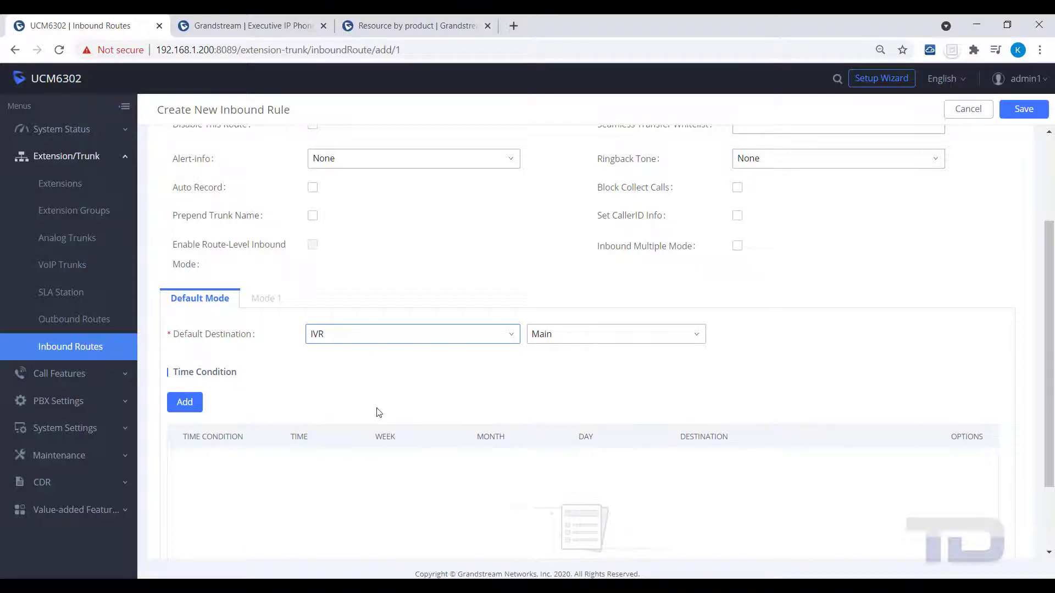
{"action": "scroll", "coordinate": [376, 412], "scroll_direction": "up", "scroll_amount": 2}
{"action": "left_click", "coordinate": [1025, 113]}
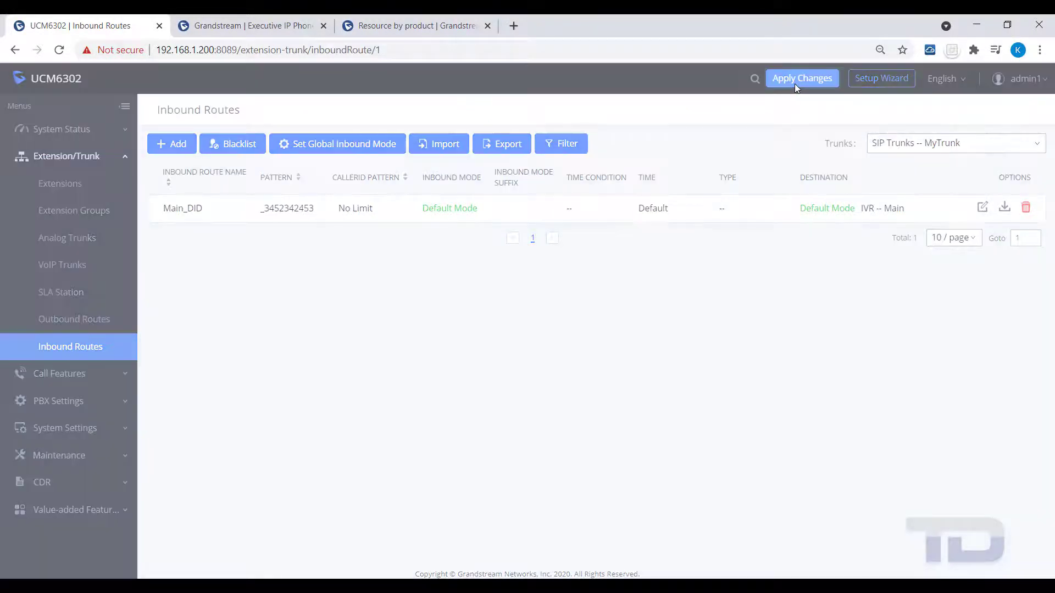
- Apply changes and add a second inbound route on AnalogTrunks -- Analog
{"action": "left_click", "coordinate": [795, 83]}
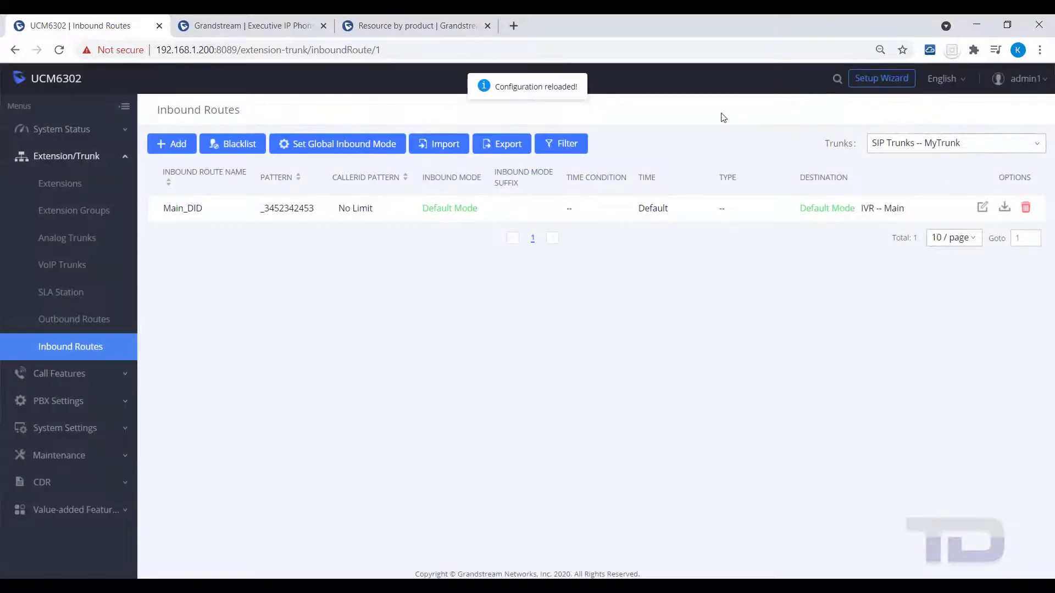
{"action": "left_click", "coordinate": [165, 153]}
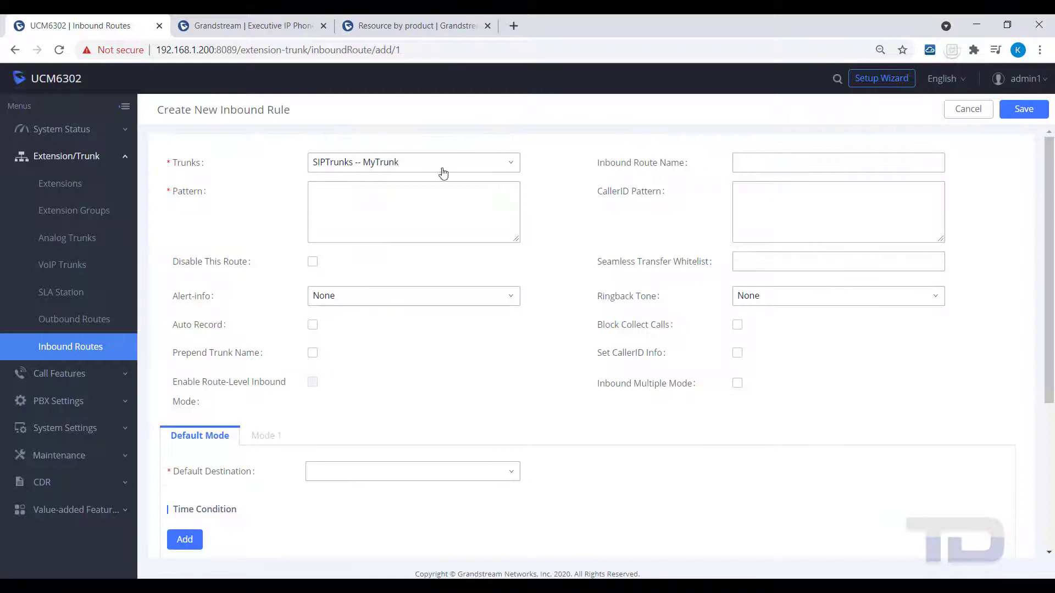
{"action": "left_click", "coordinate": [509, 166]}
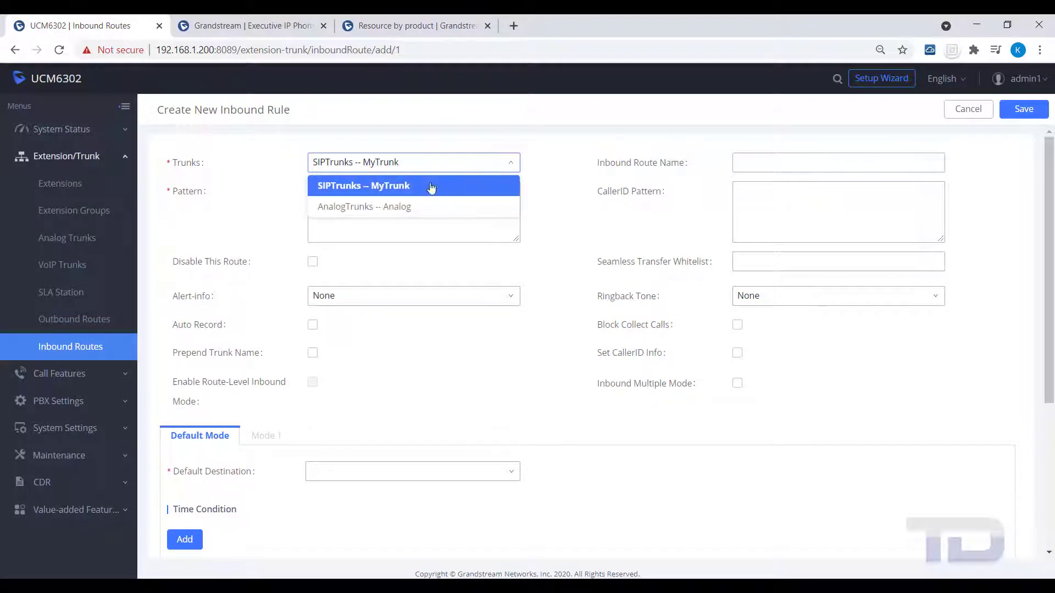
{"action": "left_click", "coordinate": [403, 208]}
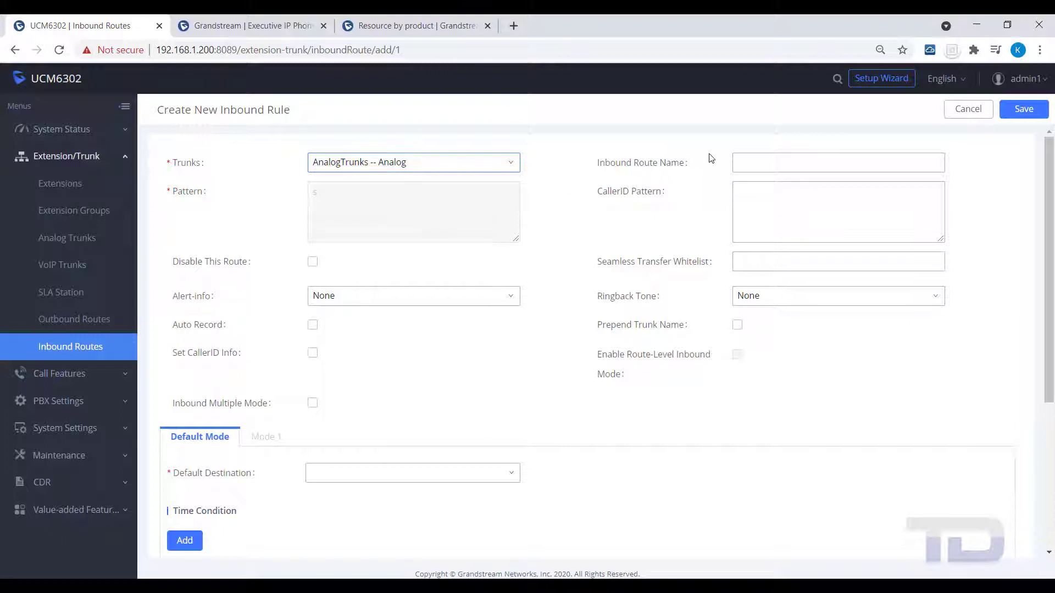
- Name the route AnalogLines, set Default Destination to Ring Group Main, and save it
{"action": "left_click", "coordinate": [745, 161]}
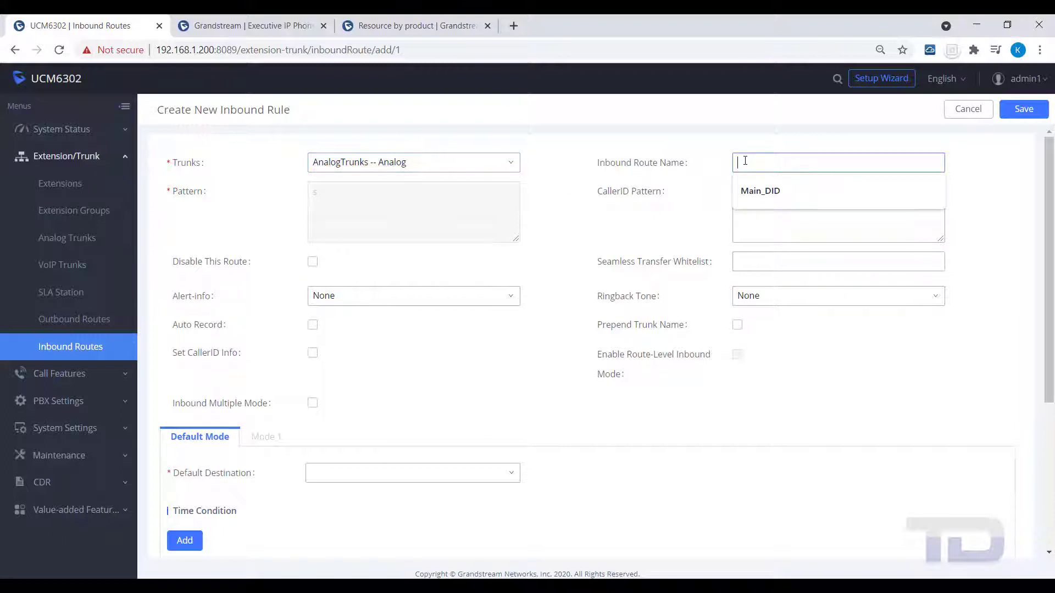
{"action": "type", "text": "Analog"}
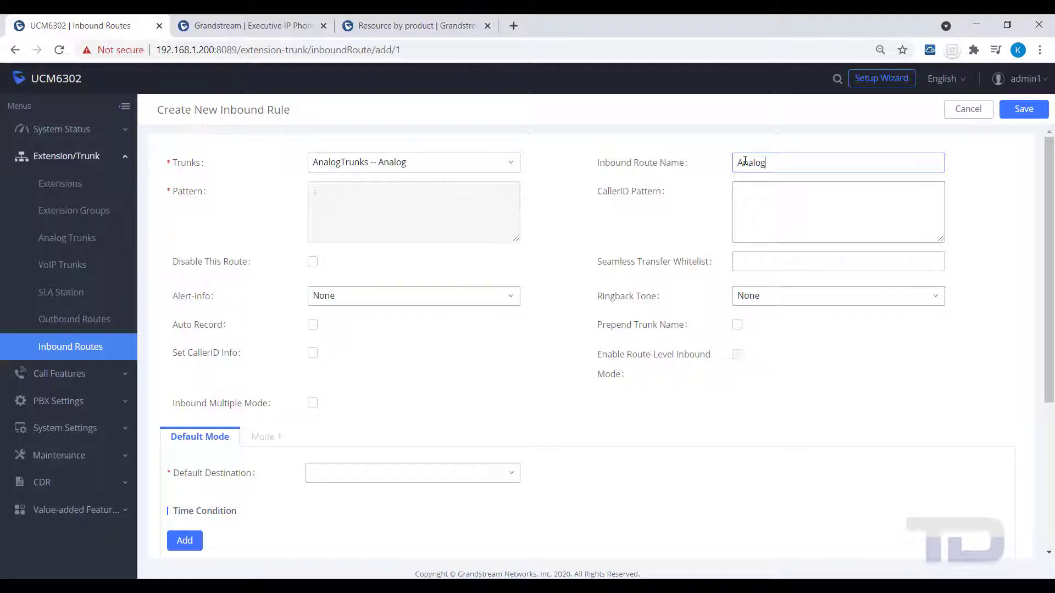
{"action": "type", "text": "Lines"}
{"action": "scroll", "coordinate": [387, 239], "scroll_direction": "down", "scroll_amount": 1}
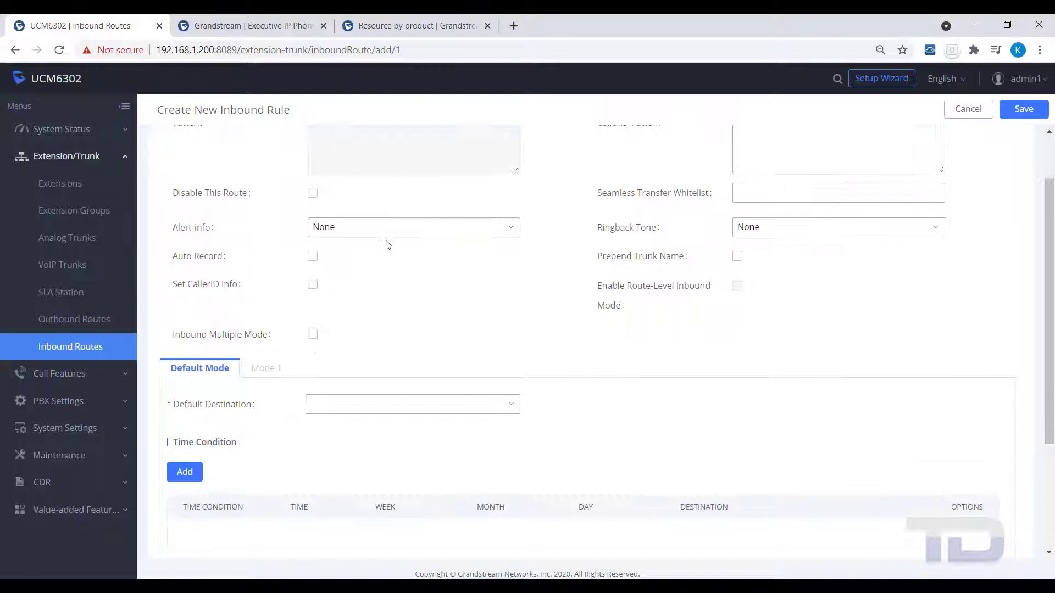
{"action": "left_click", "coordinate": [510, 407]}
{"action": "scroll", "coordinate": [384, 454], "scroll_direction": "down", "scroll_amount": 1}
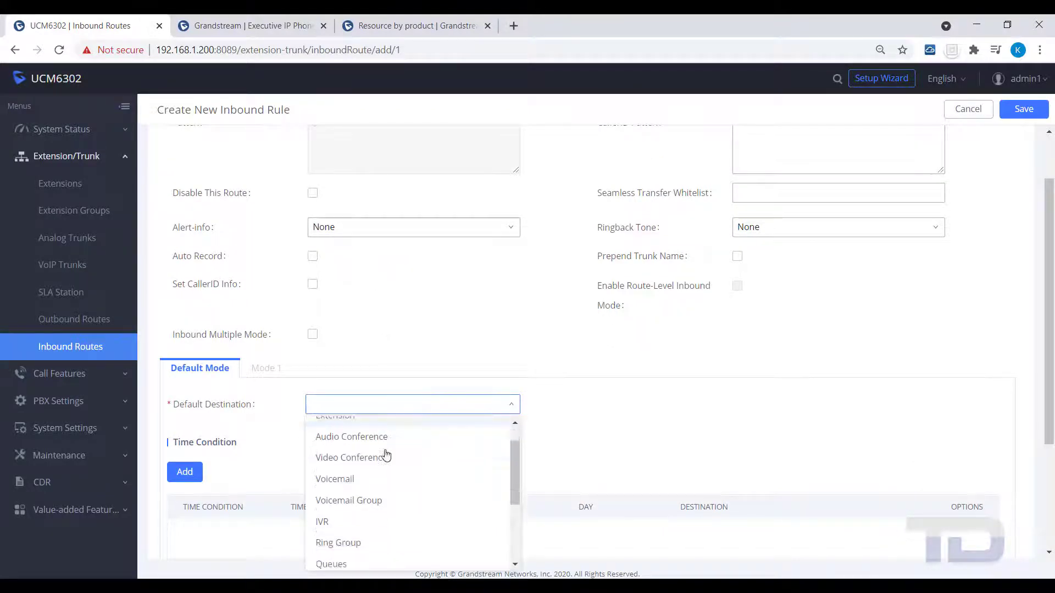
{"action": "scroll", "coordinate": [384, 454], "scroll_direction": "down", "scroll_amount": 2}
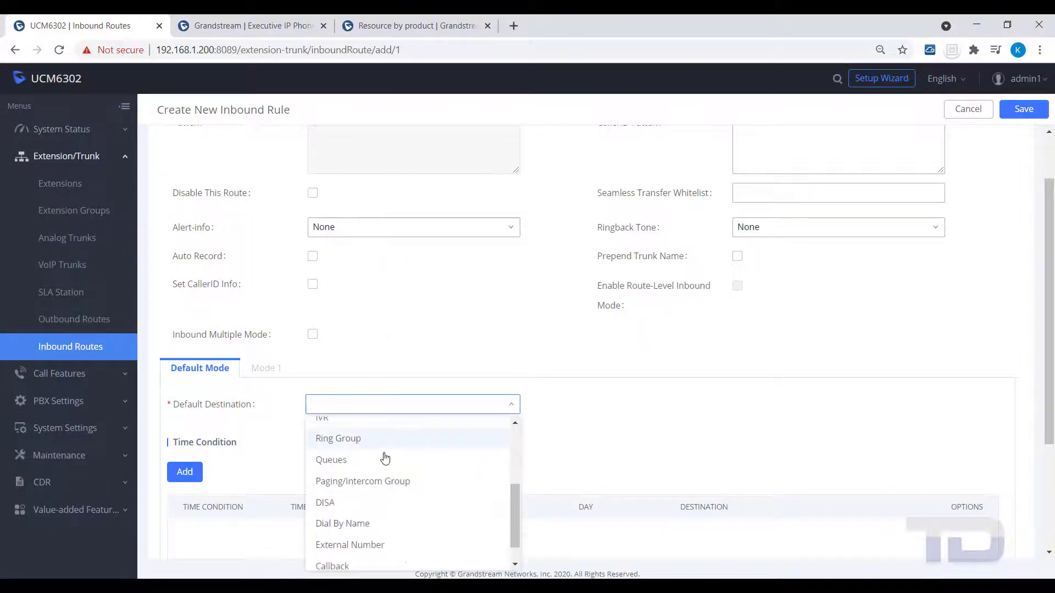
{"action": "left_click", "coordinate": [333, 441]}
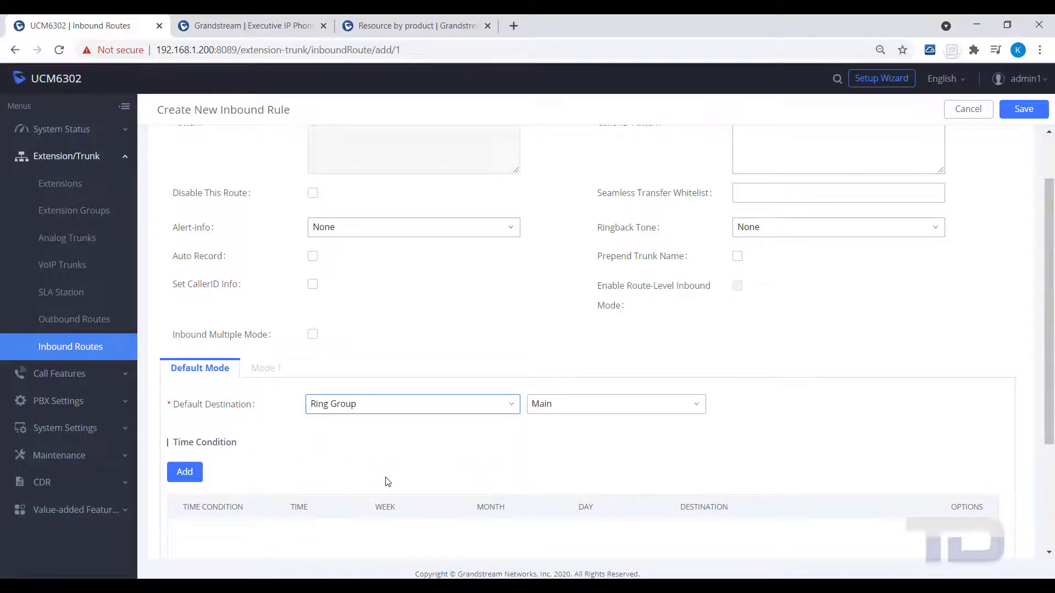
{"action": "scroll", "coordinate": [388, 482], "scroll_direction": "up", "scroll_amount": 1}
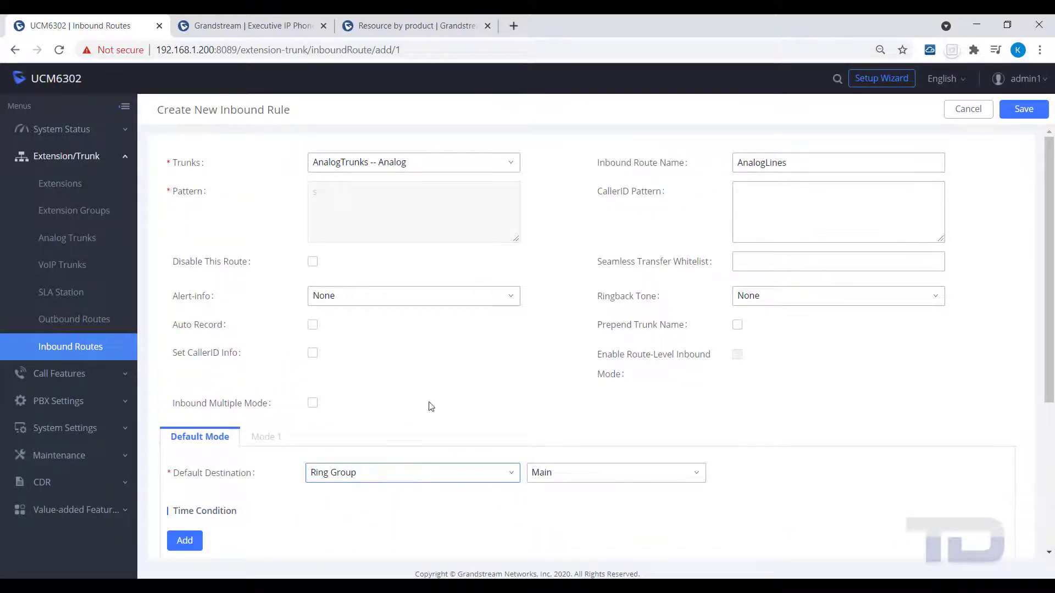
{"action": "left_click", "coordinate": [1022, 109]}
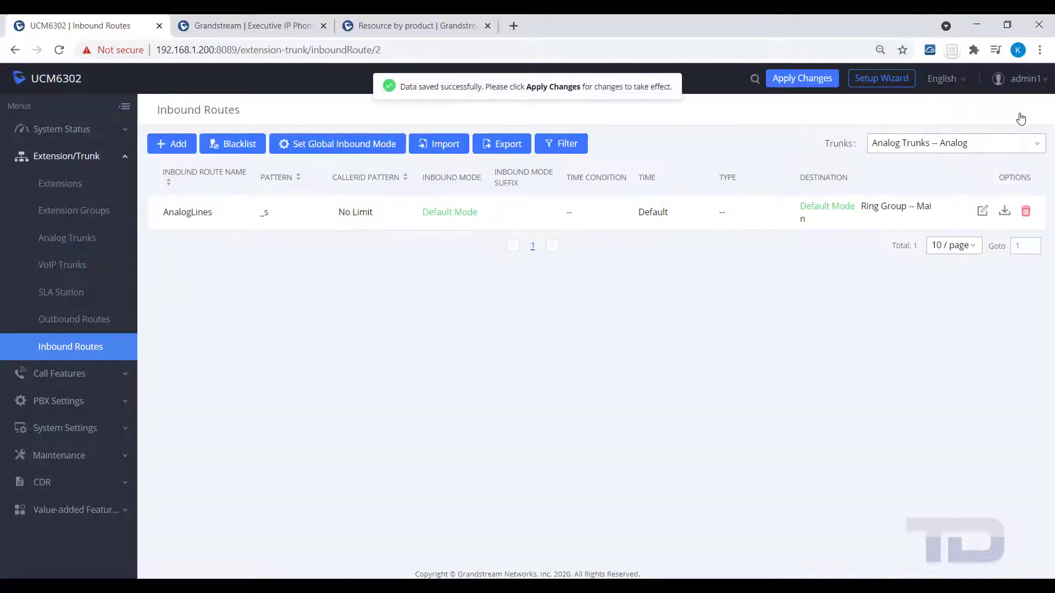
- Apply changes and filter the inbound routes list to SIP Trunks -- MyTrunk
{"action": "left_click", "coordinate": [789, 86]}
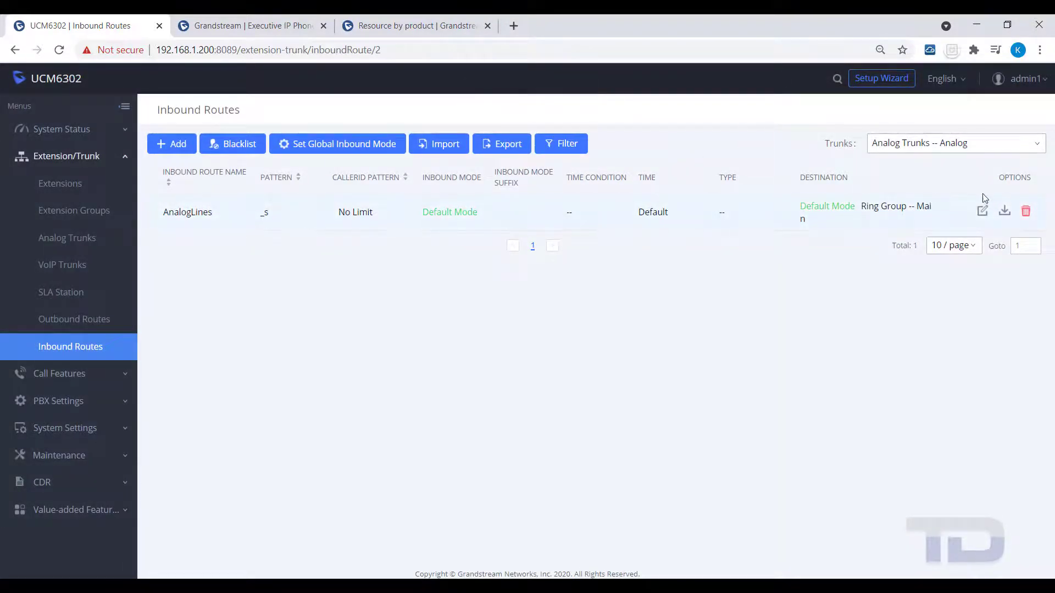
{"action": "left_click", "coordinate": [1040, 145]}
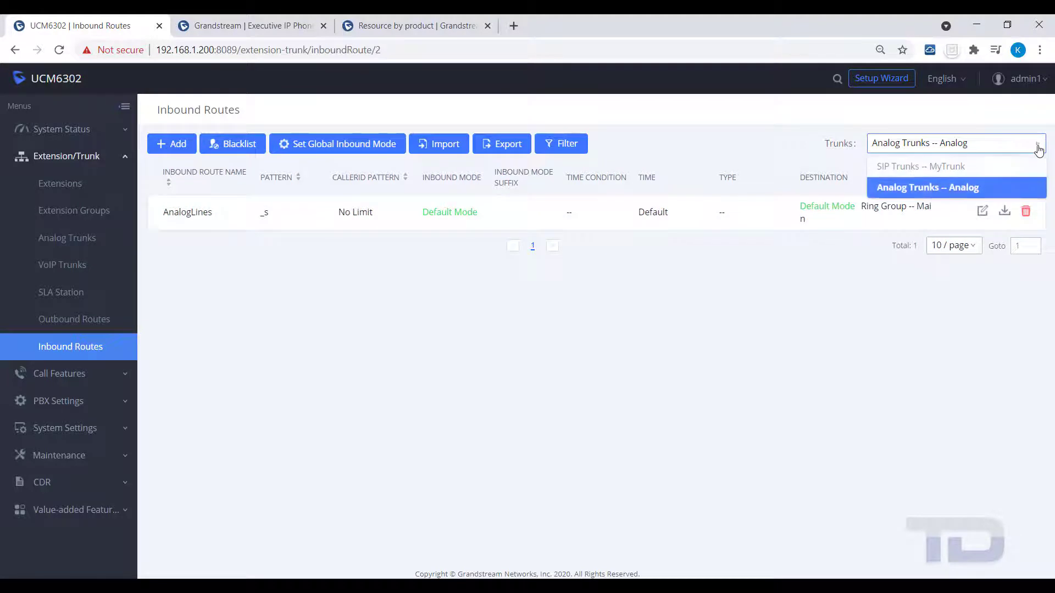
{"action": "left_click", "coordinate": [1007, 168]}
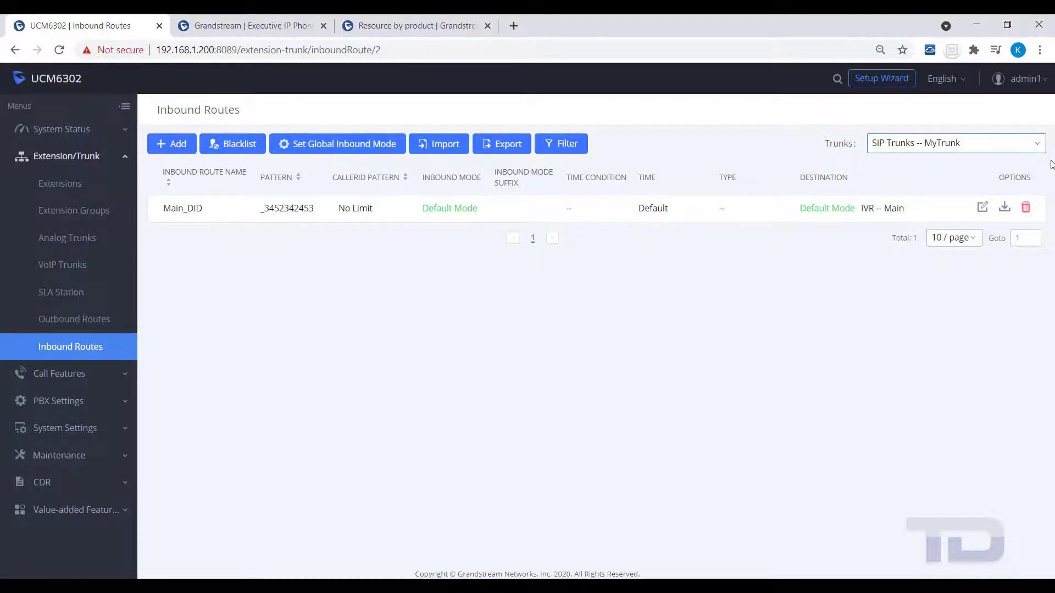
{"action": "left_click", "coordinate": [167, 147]}
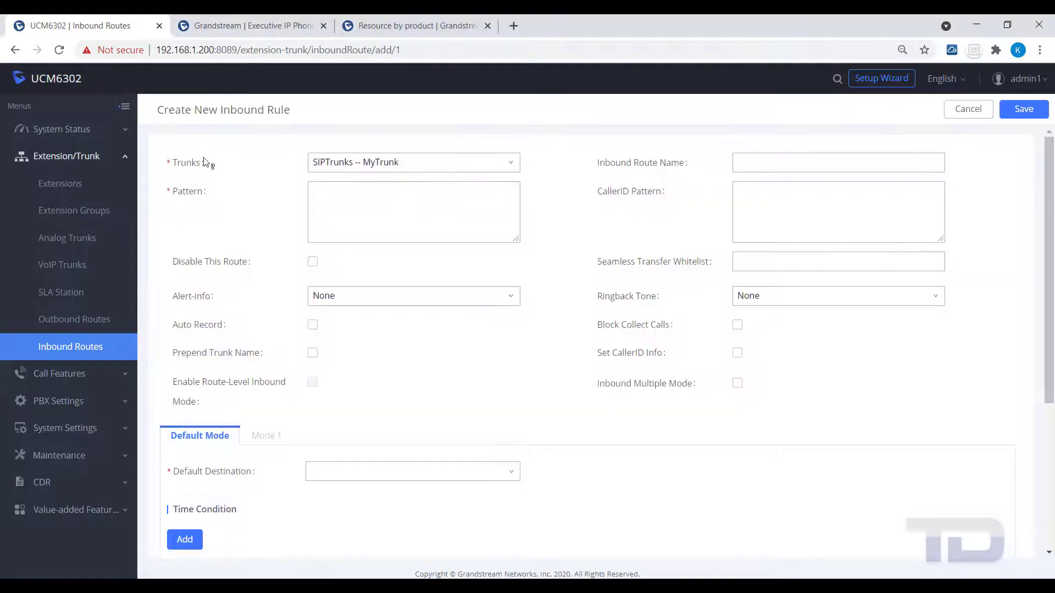
{"action": "left_click", "coordinate": [314, 197]}
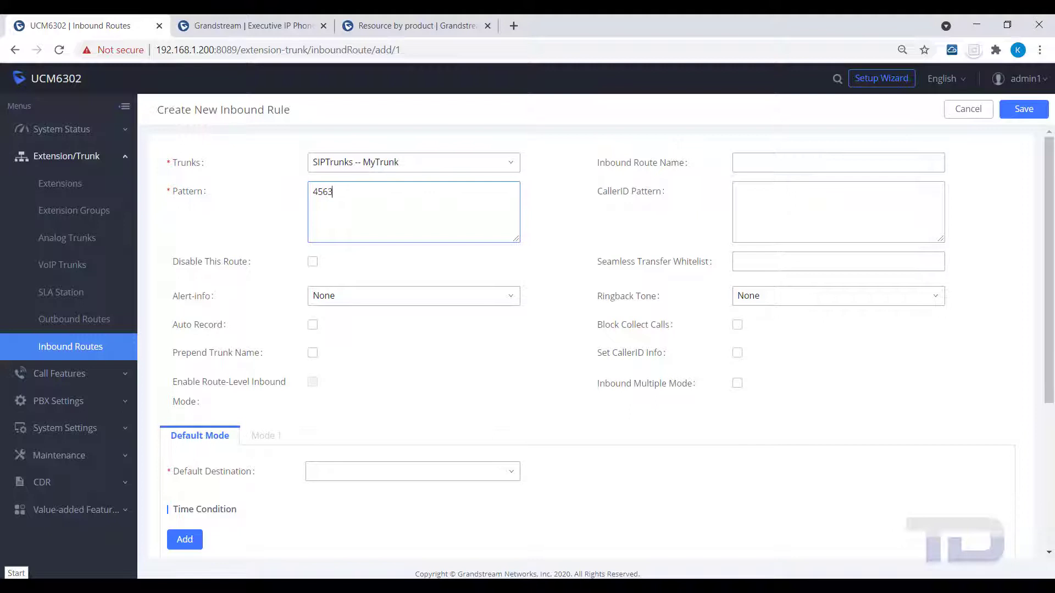
{"action": "type", "text": "3445"}
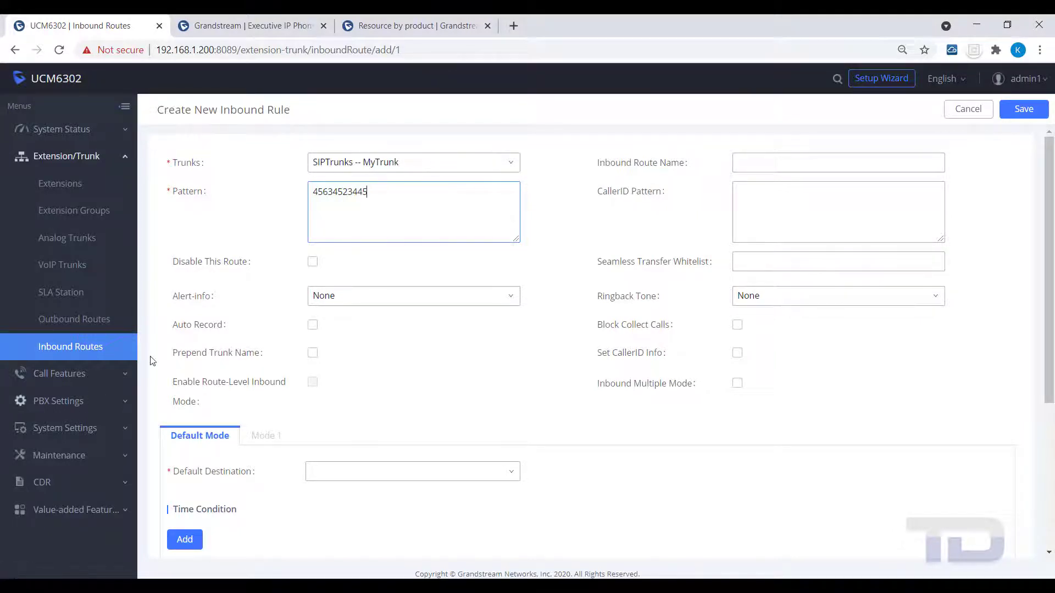
{"action": "left_click", "coordinate": [764, 169]}
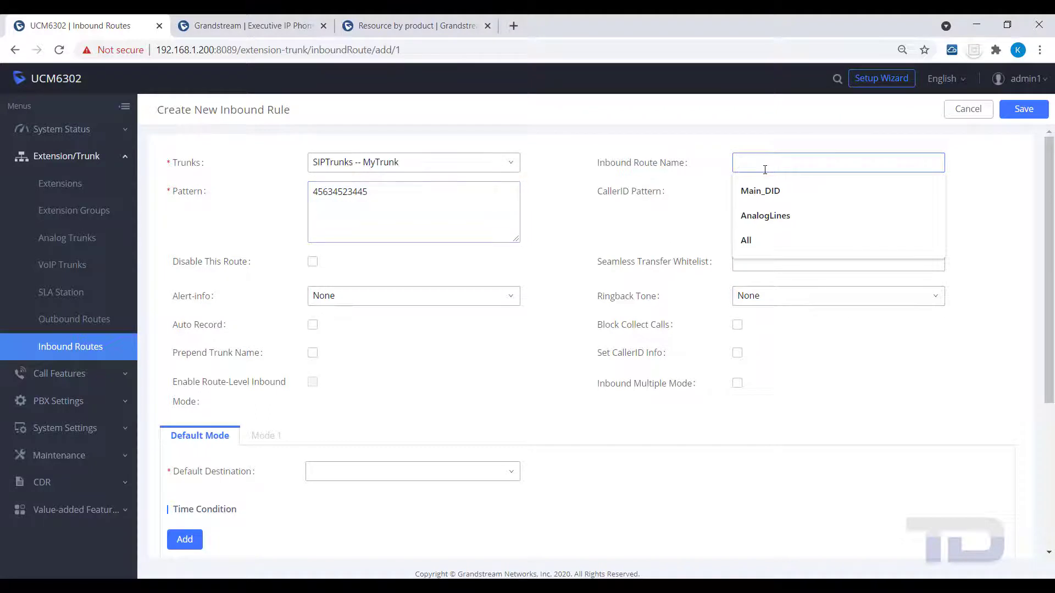
{"action": "type", "text": "Jo"}
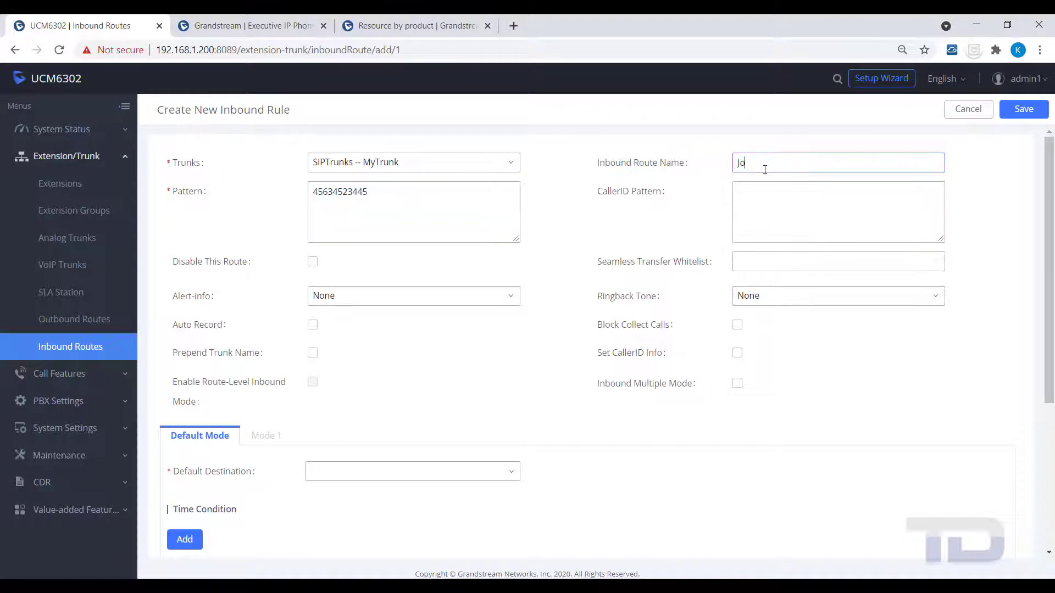
{"action": "type", "text": "esDID"}
{"action": "left_click", "coordinate": [322, 476]}
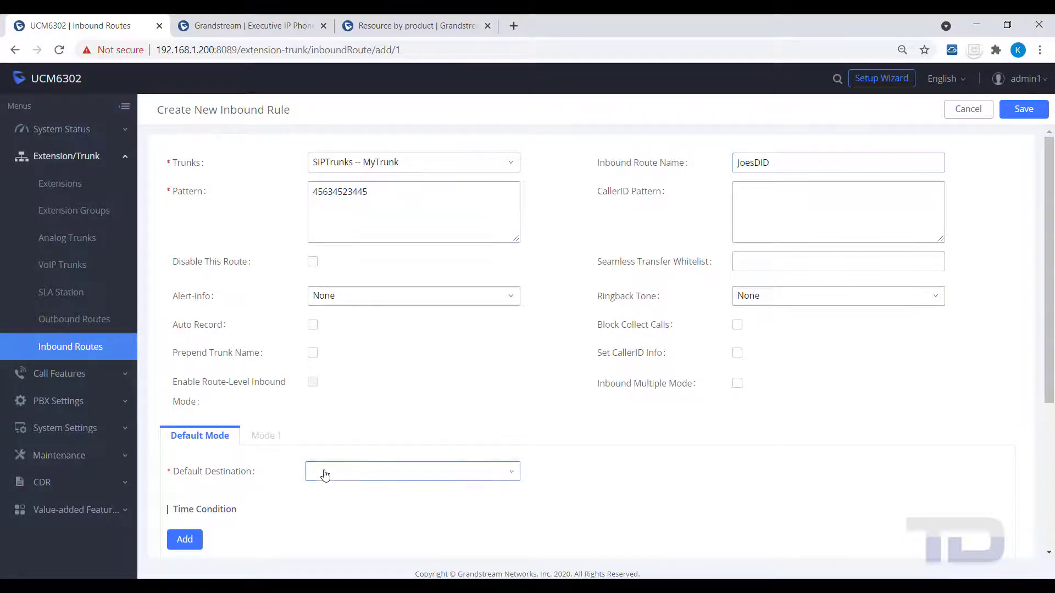
{"action": "left_click", "coordinate": [353, 338]}
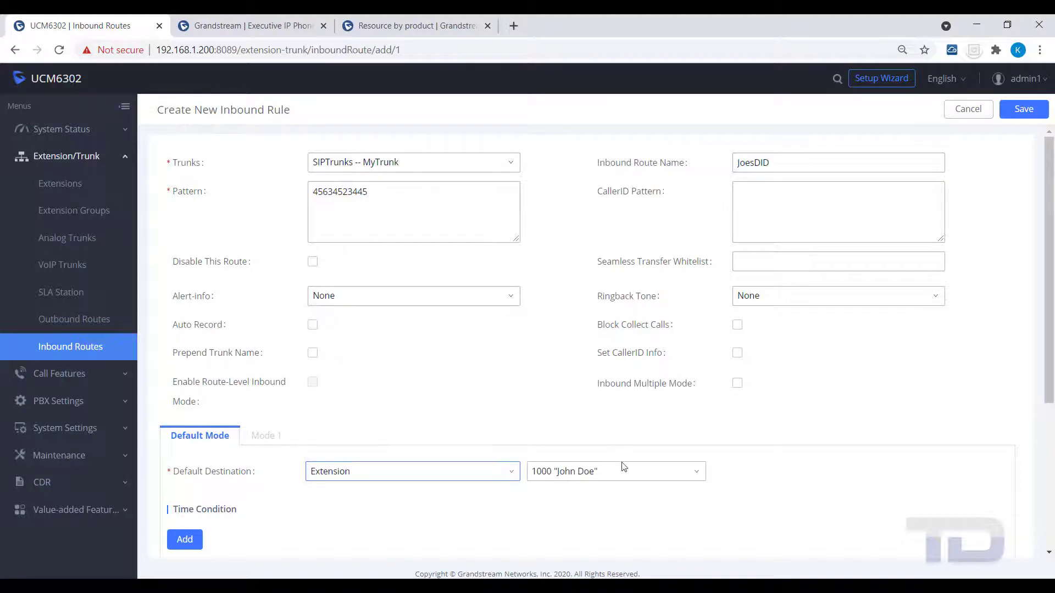
{"action": "left_click", "coordinate": [626, 478]}
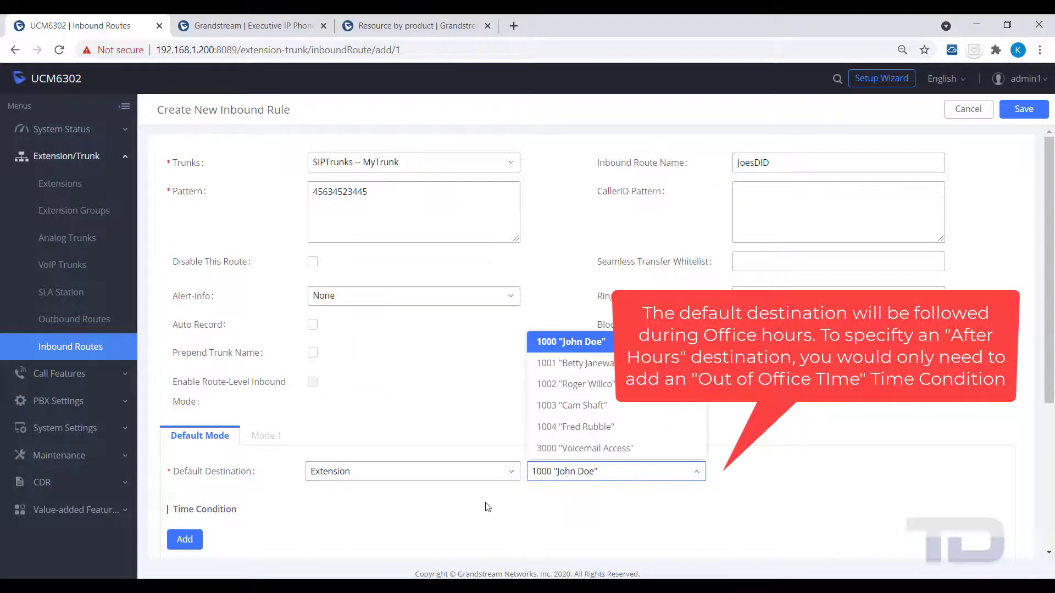
{"action": "left_click", "coordinate": [394, 526]}
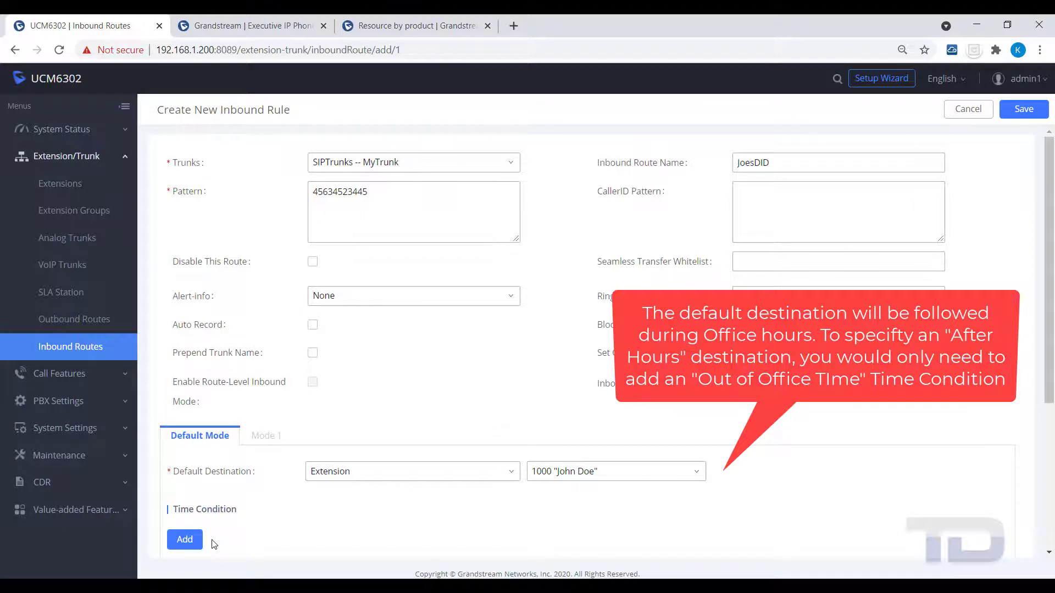
- Add an Out of Office Time condition sending calls to voicemail 6400 Main
{"action": "left_click", "coordinate": [181, 540]}
{"action": "scroll", "coordinate": [277, 400], "scroll_direction": "down", "scroll_amount": 3}
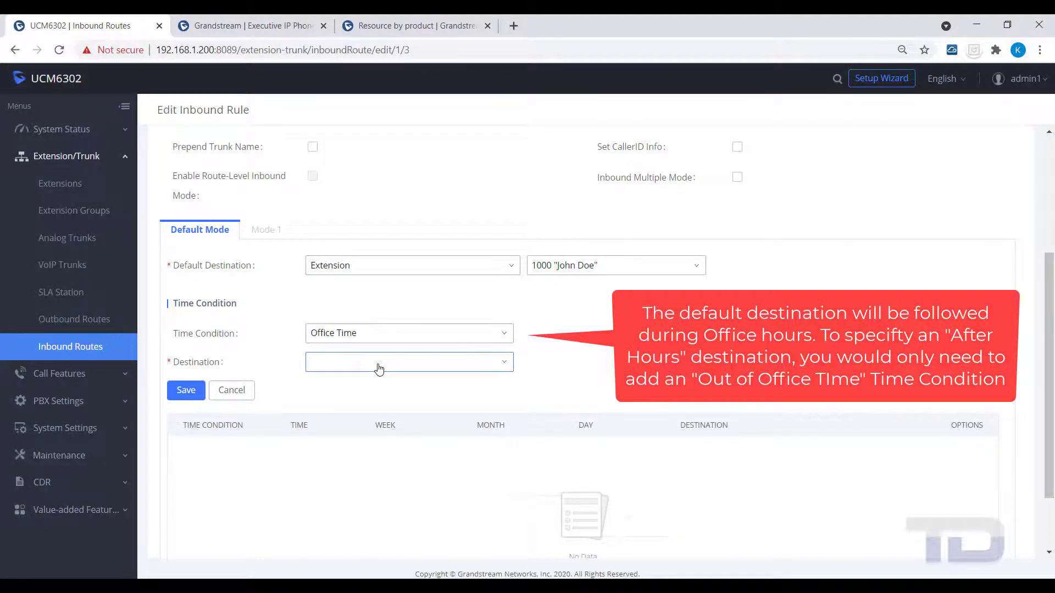
{"action": "left_click", "coordinate": [506, 337]}
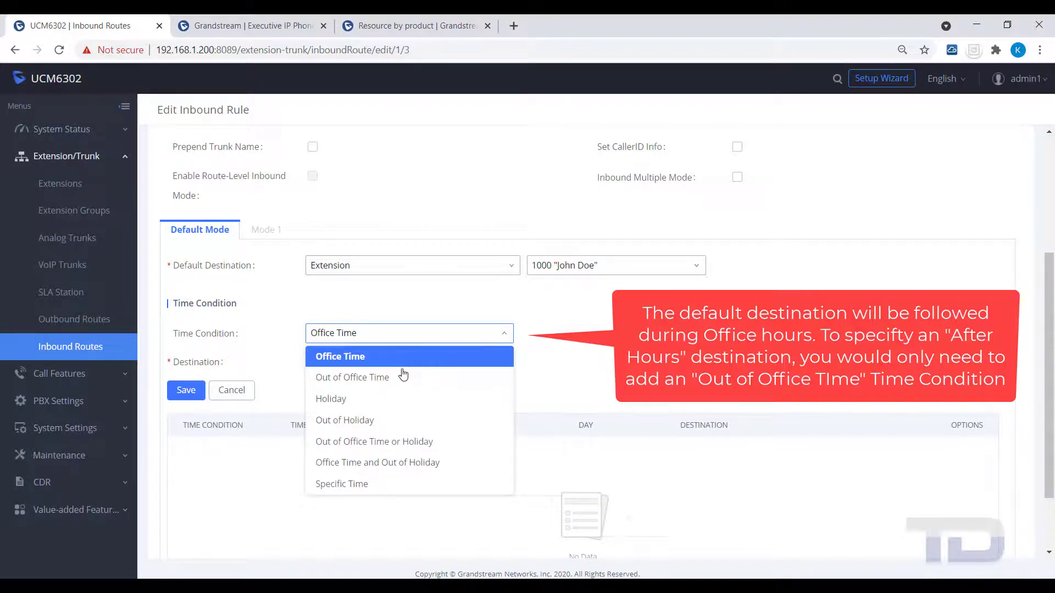
{"action": "left_click", "coordinate": [386, 384]}
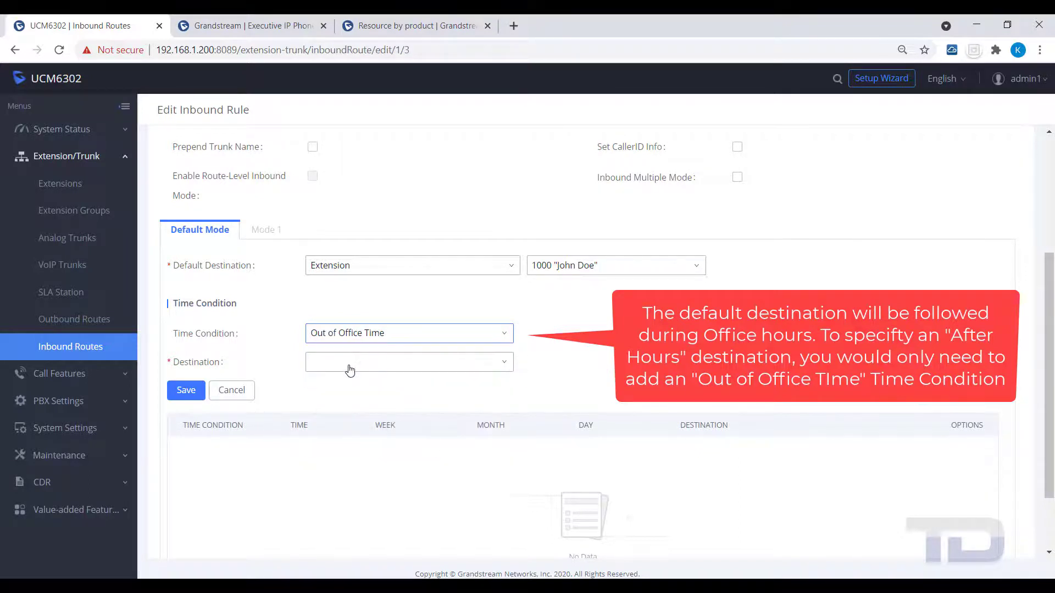
{"action": "left_click", "coordinate": [329, 367]}
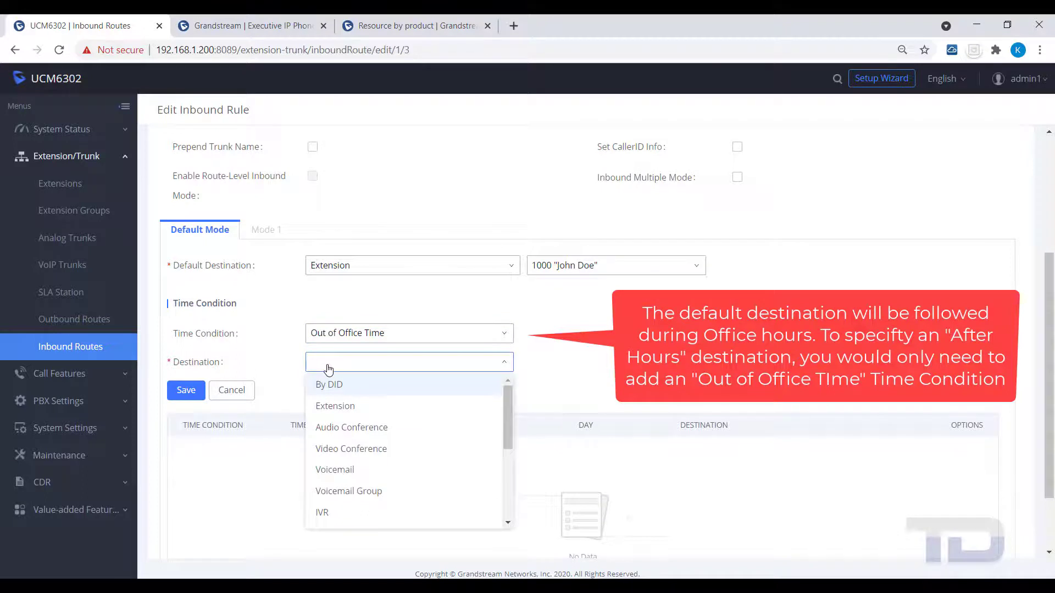
{"action": "left_click", "coordinate": [329, 470]}
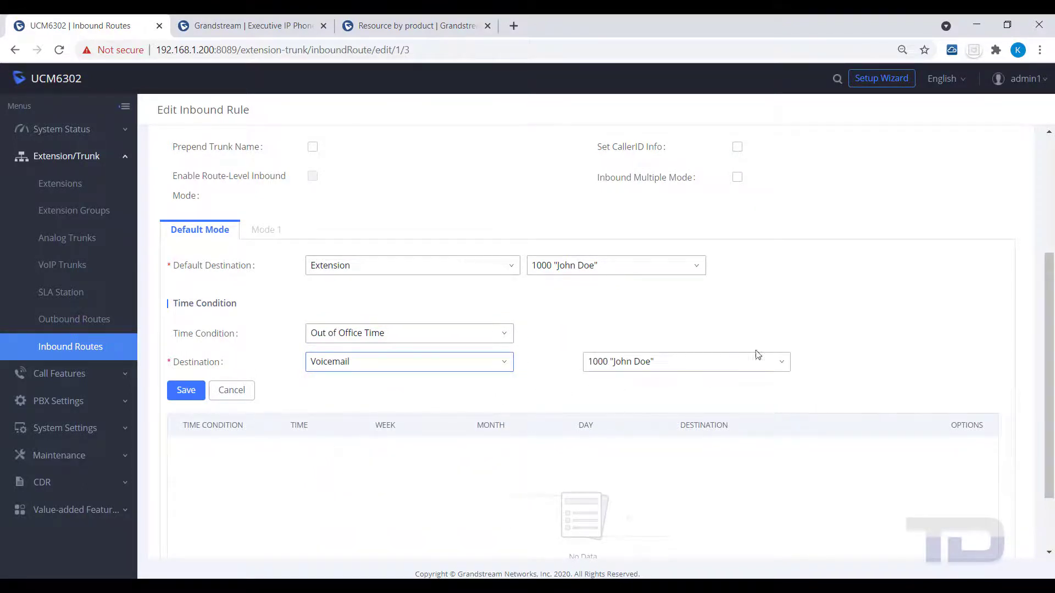
{"action": "left_click", "coordinate": [784, 365]}
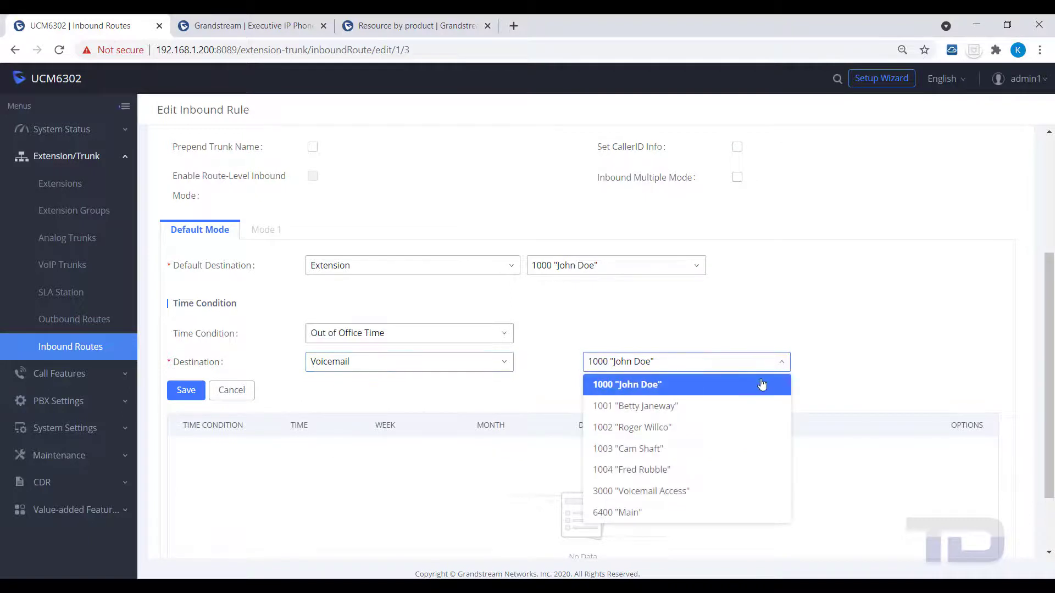
{"action": "left_click", "coordinate": [648, 513]}
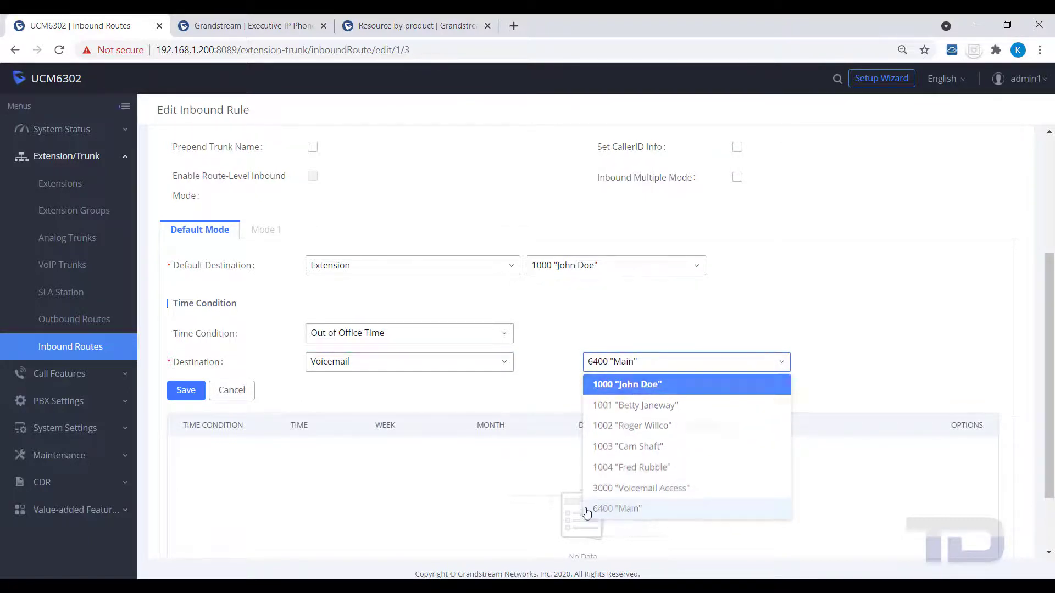
{"action": "left_click", "coordinate": [185, 391]}
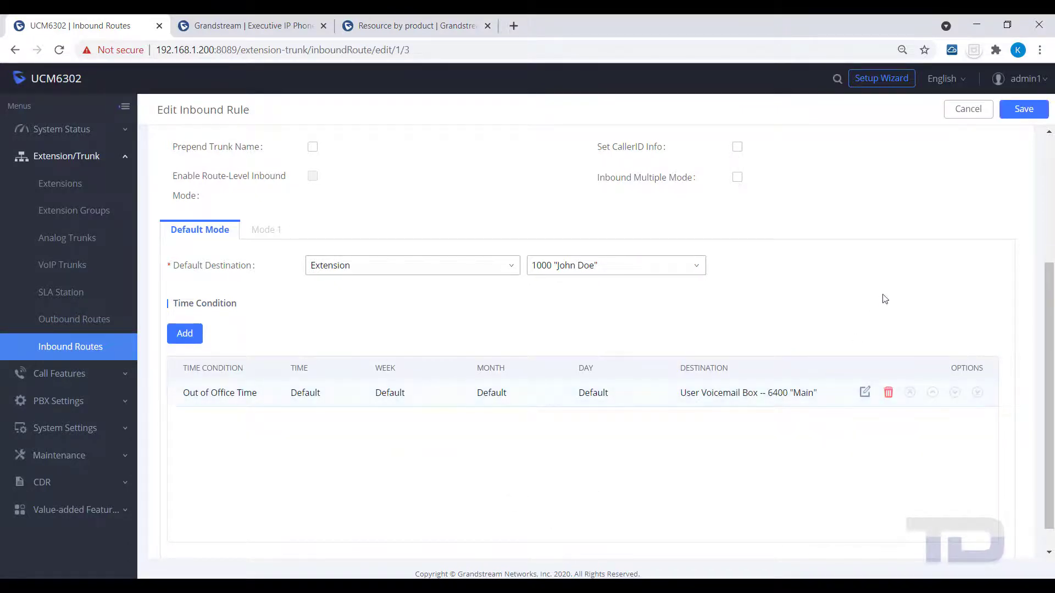
- Save the JoesDID route and apply the configuration changes
{"action": "left_click", "coordinate": [1024, 109]}
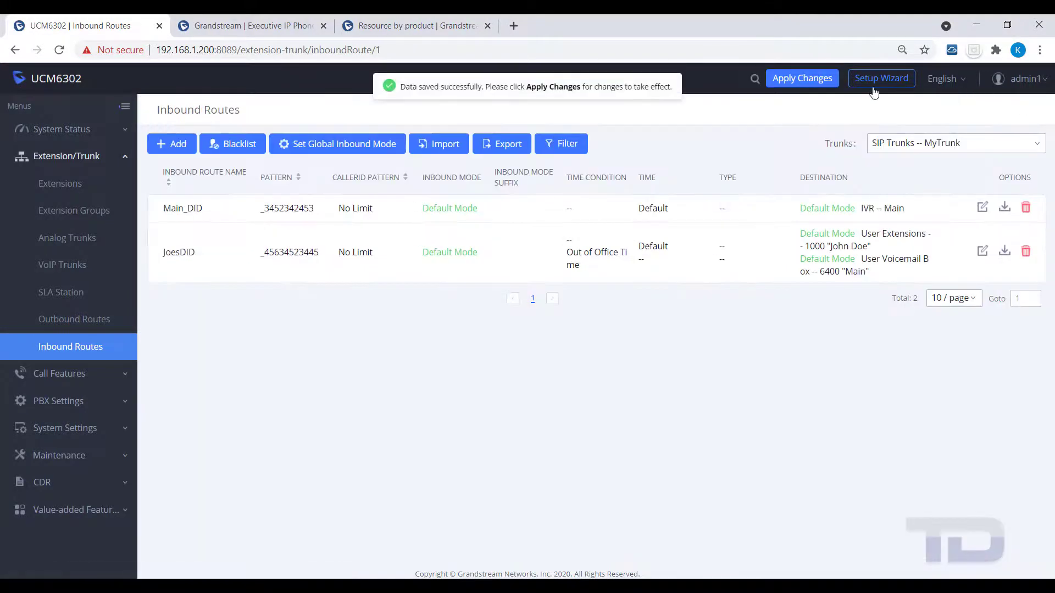
{"action": "left_click", "coordinate": [812, 81]}
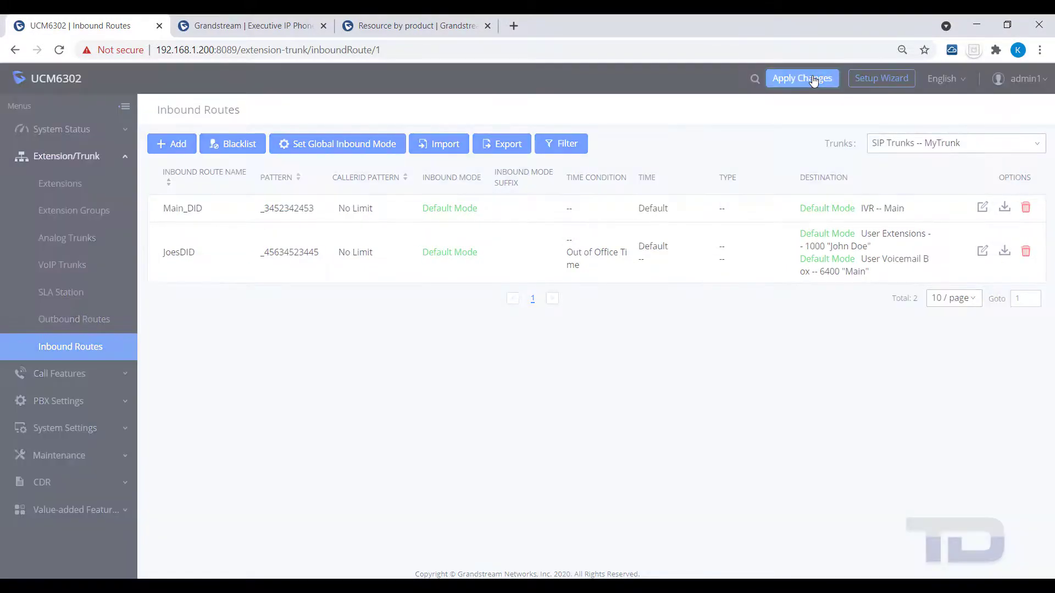